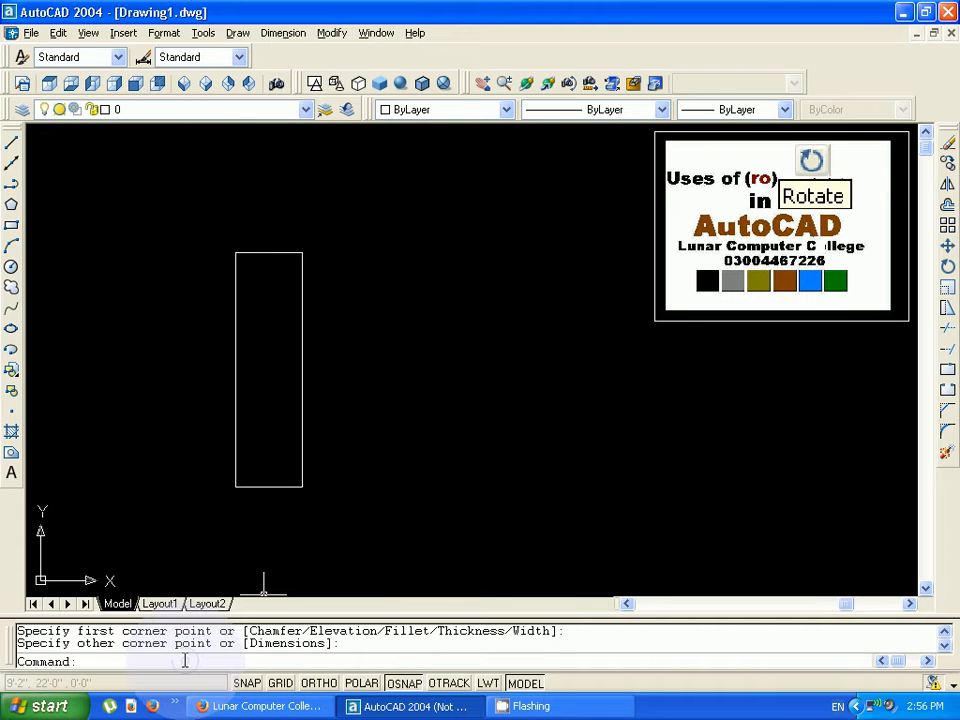
Step: Rotate the upright rectangle clockwise about the midpoint of its lower edge so it slants up to the right
{"action": "type", "text": "ro"}
{"action": "key", "text": "Return"}
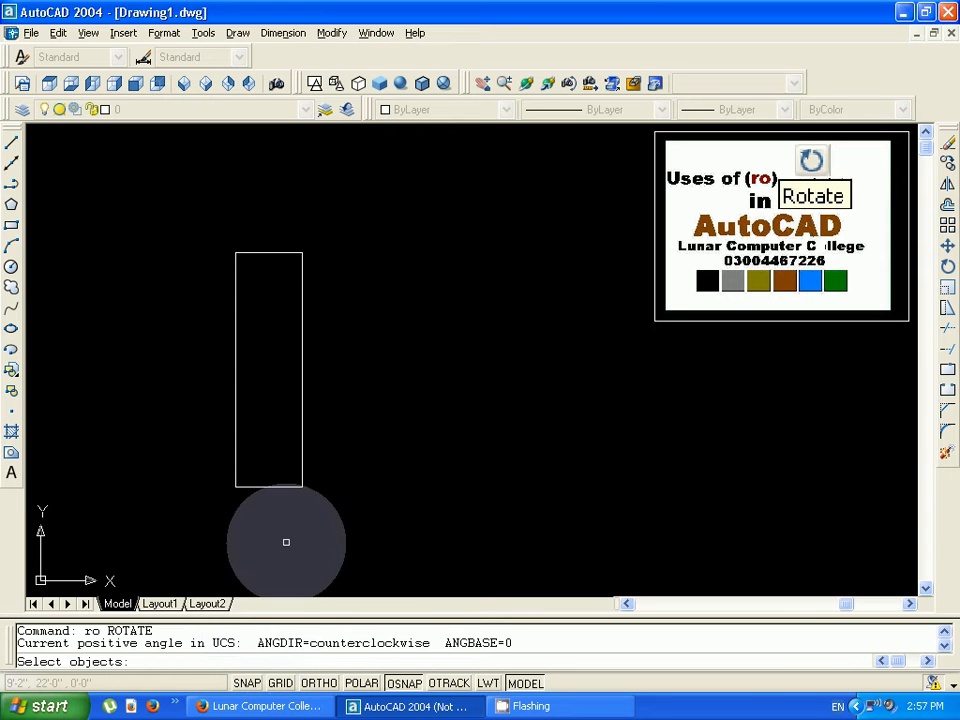
{"action": "left_click", "coordinate": [295, 487]}
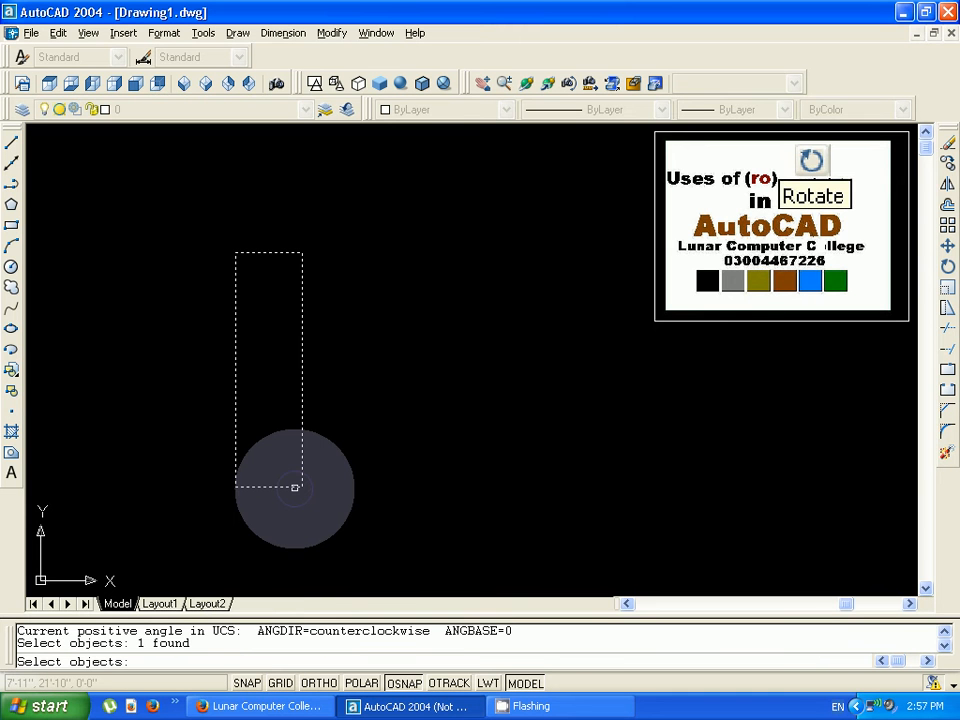
{"action": "key", "text": "Return"}
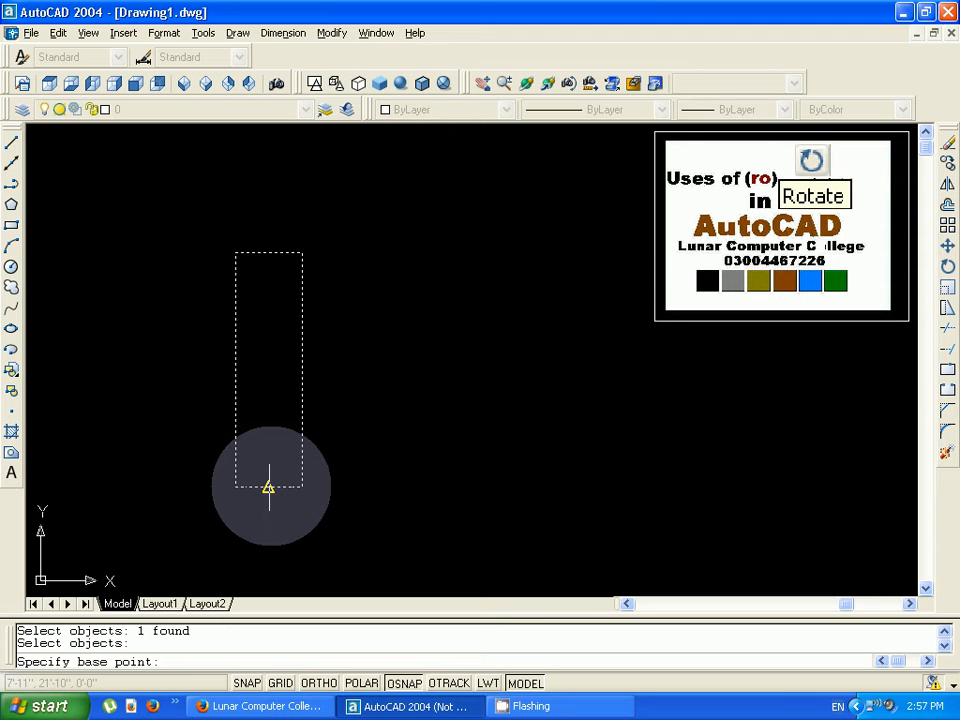
{"action": "left_click", "coordinate": [268, 487]}
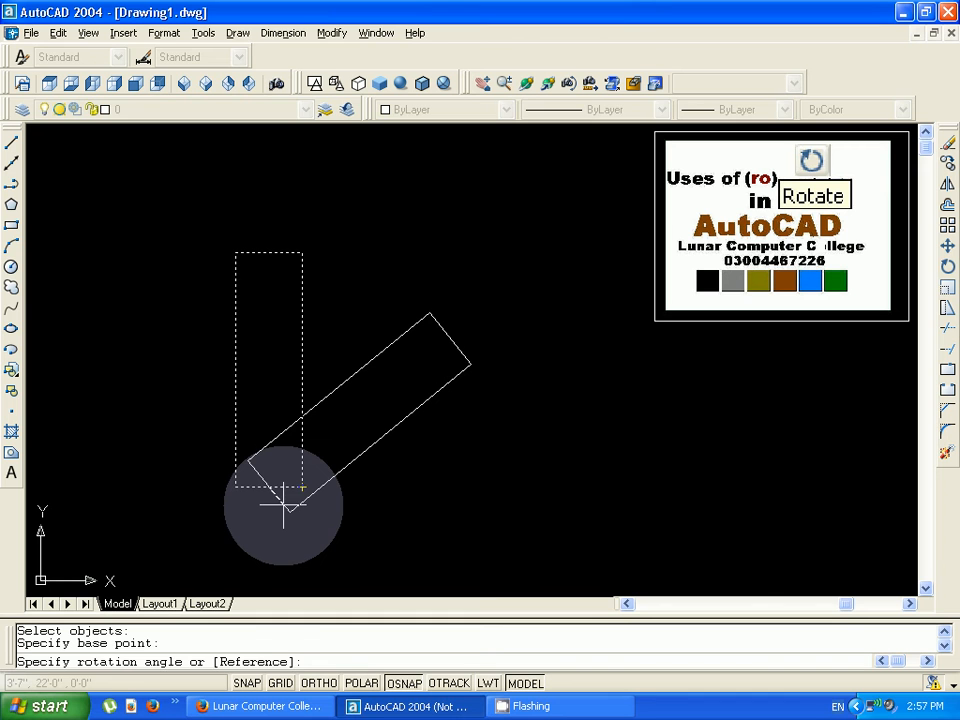
{"action": "left_click", "coordinate": [285, 505]}
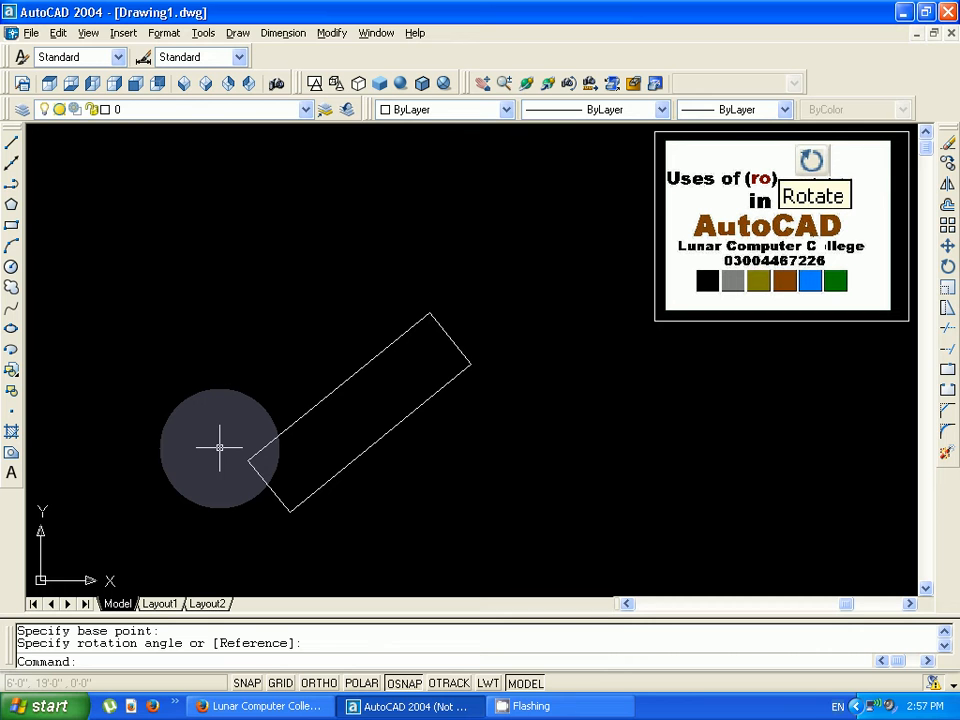
Step: Draw one diagonal line crossing the slanted rectangle, from above its upper-left side down to below its lower-right side
{"action": "type", "text": "l"}
{"action": "key", "text": "Return"}
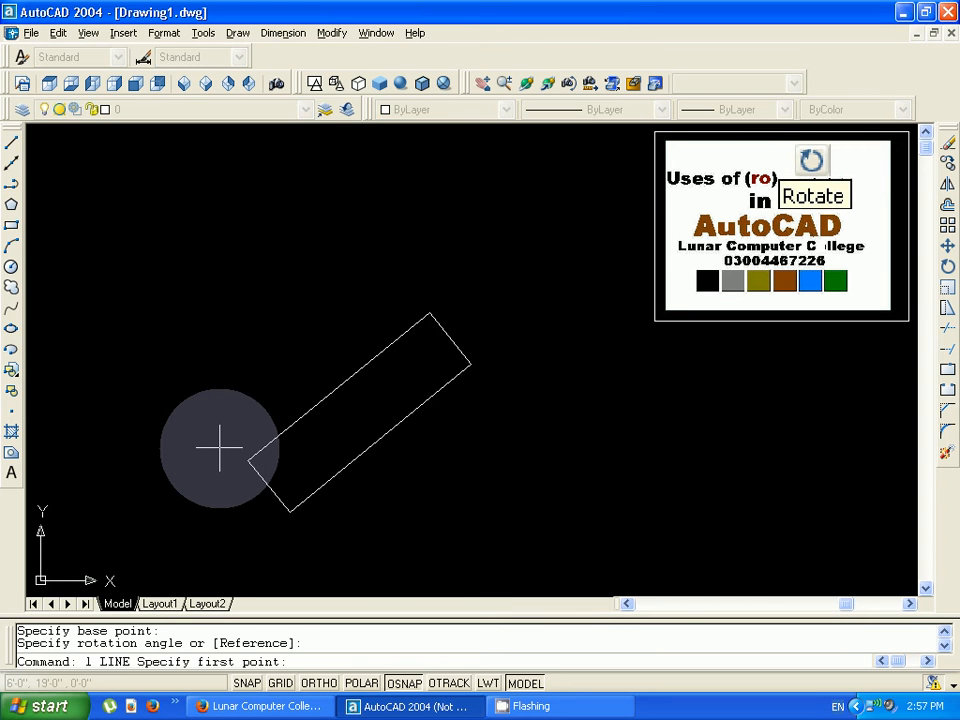
{"action": "left_click", "coordinate": [222, 289]}
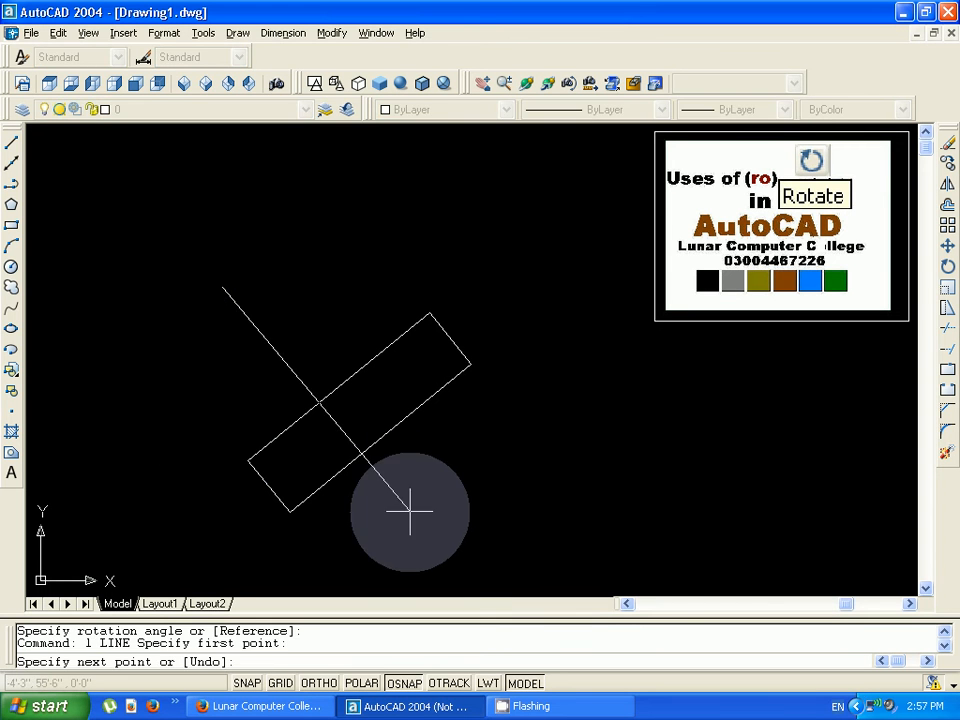
{"action": "left_click", "coordinate": [410, 511]}
{"action": "key", "text": "Escape"}
{"action": "key", "text": "Escape"}
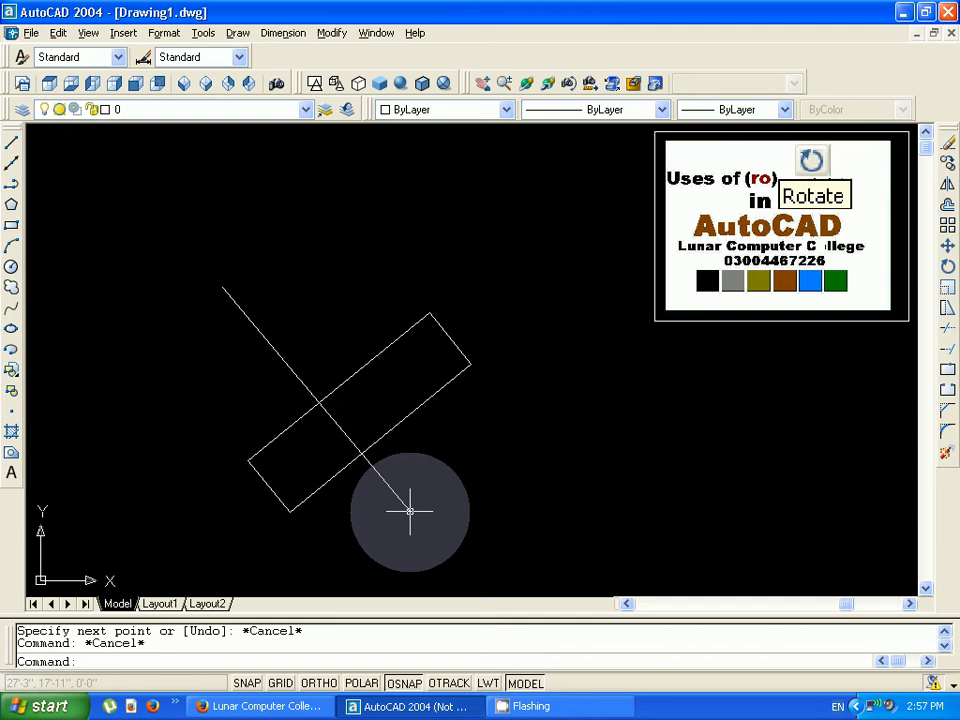
Step: Try to rotate the diagonal line about its lower endpoint with object snap on, picking the angle freehand
{"action": "type", "text": "ro"}
{"action": "key", "text": "Return"}
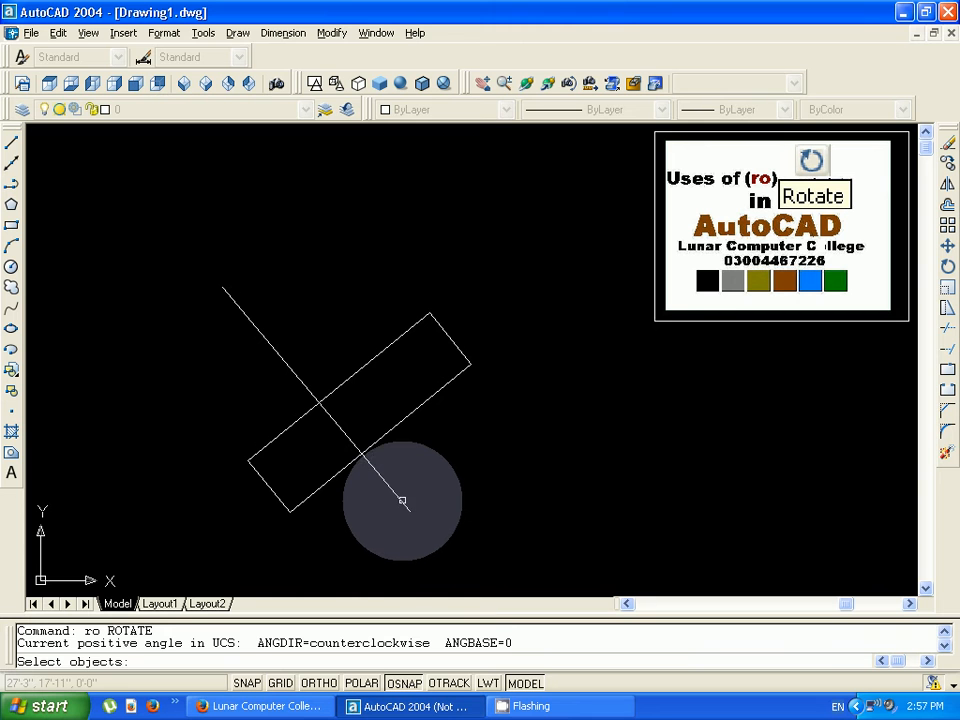
{"action": "left_click", "coordinate": [401, 499]}
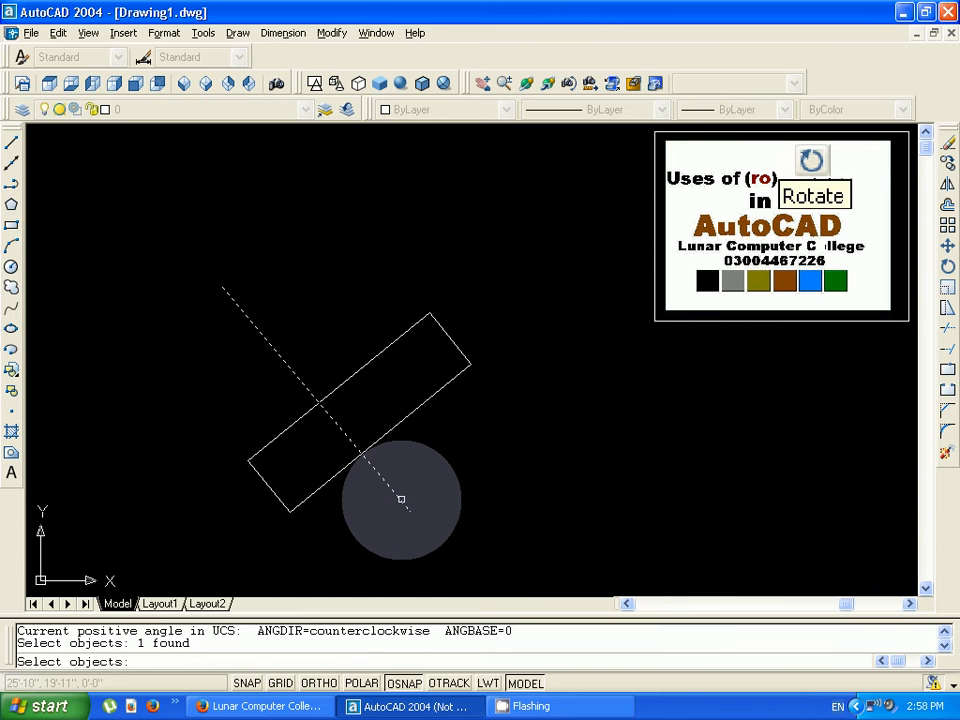
{"action": "key", "text": "Return"}
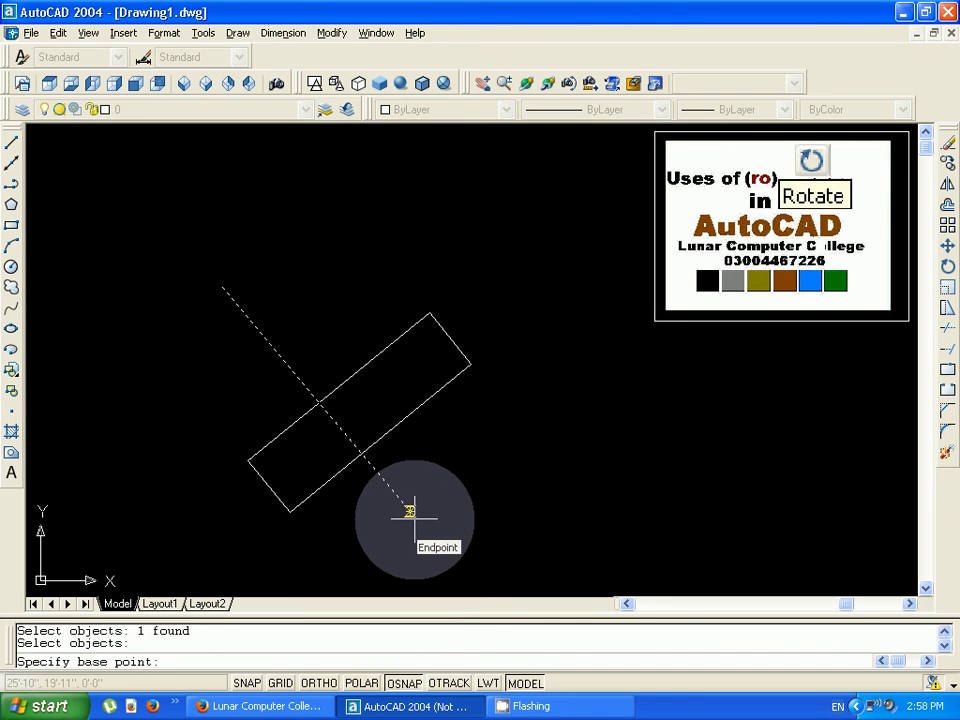
{"action": "left_click", "coordinate": [411, 512]}
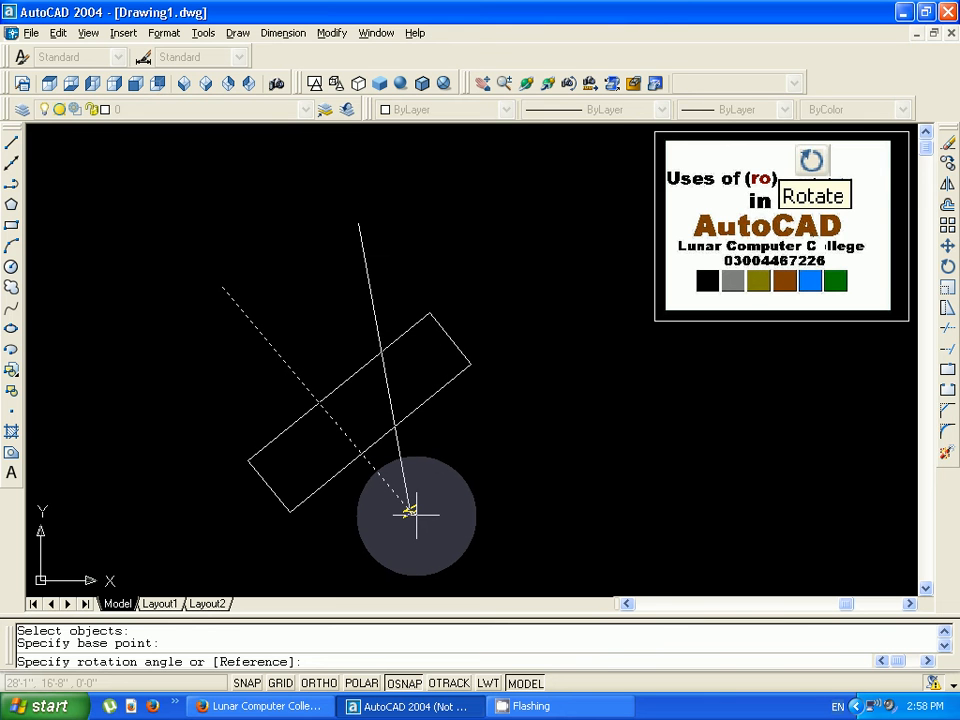
{"action": "left_click", "coordinate": [418, 516]}
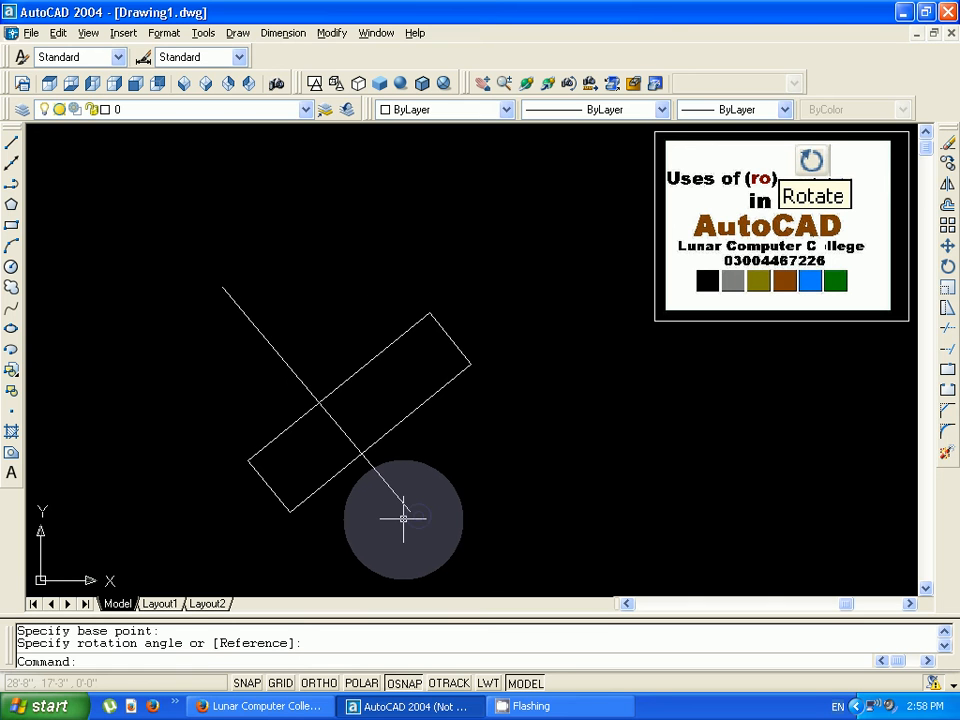
{"action": "key", "text": "Escape"}
{"action": "key", "text": "Escape"}
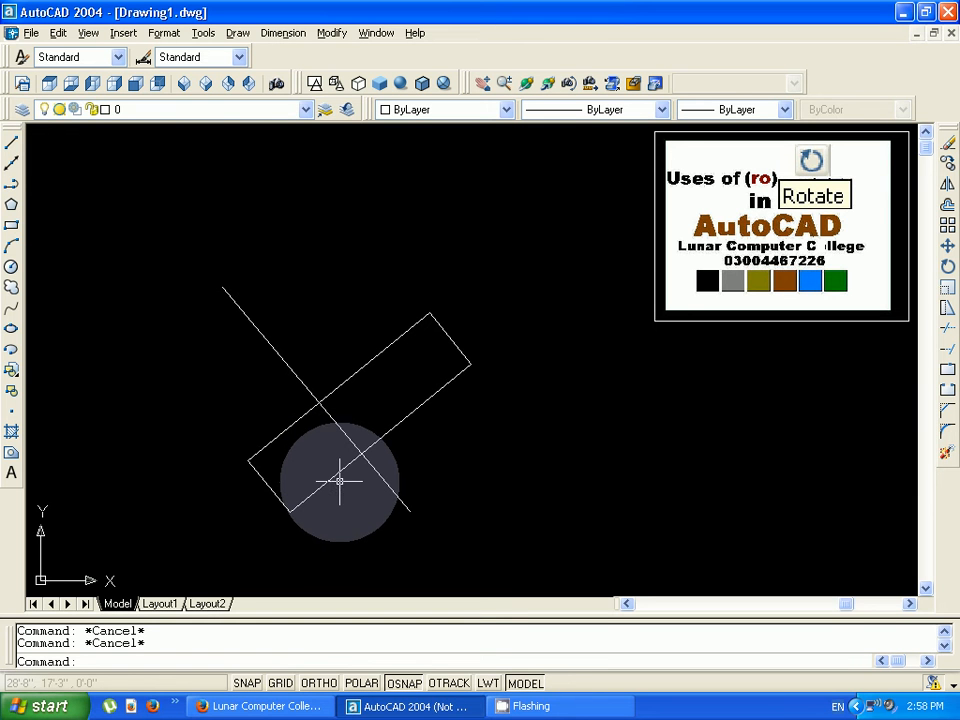
Step: Turn object snap off
{"action": "left_click", "coordinate": [404, 683]}
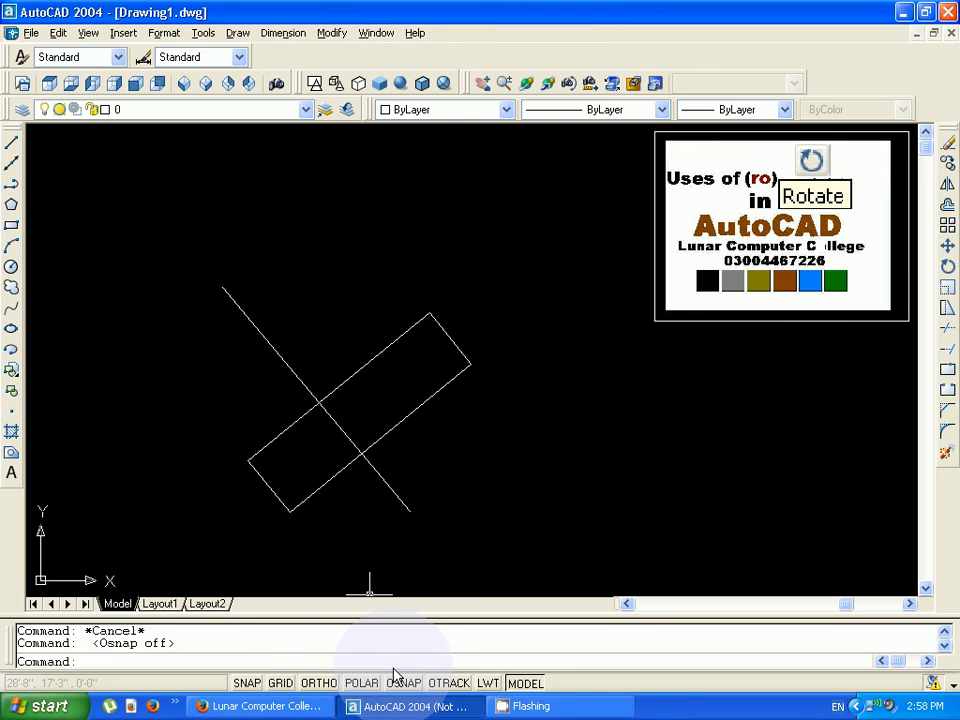
{"action": "key", "text": "Escape"}
{"action": "key", "text": "Escape"}
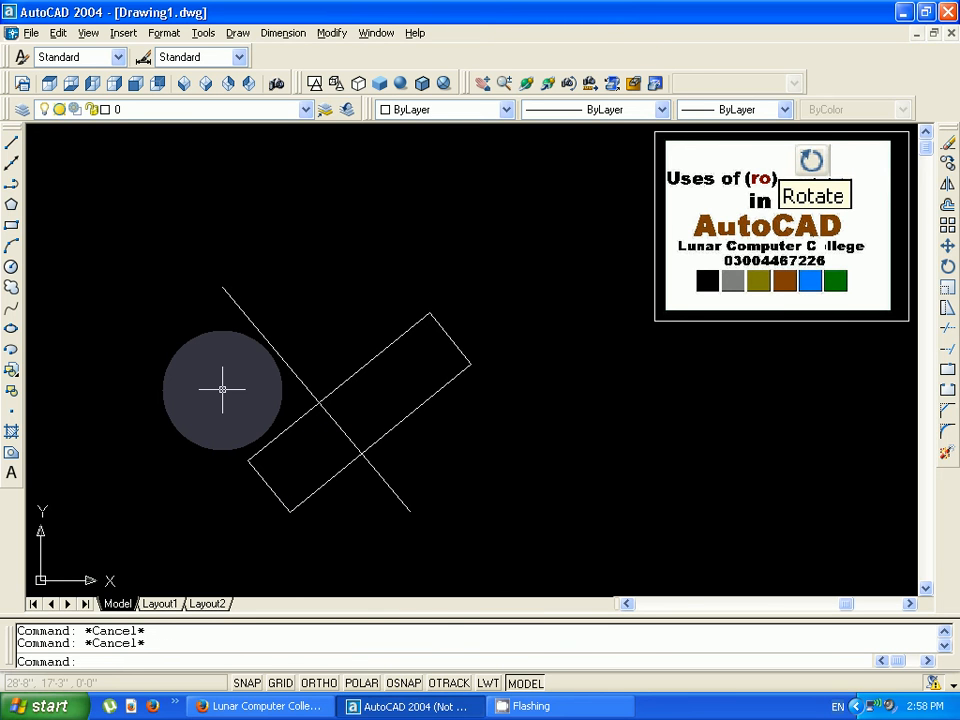
Step: Rotate the line clockwise about its snapped lower endpoint, with object snap off for the freehand angle, so it leans slightly right of vertical
{"action": "type", "text": "r"}
{"action": "type", "text": "o"}
{"action": "key", "text": "Return"}
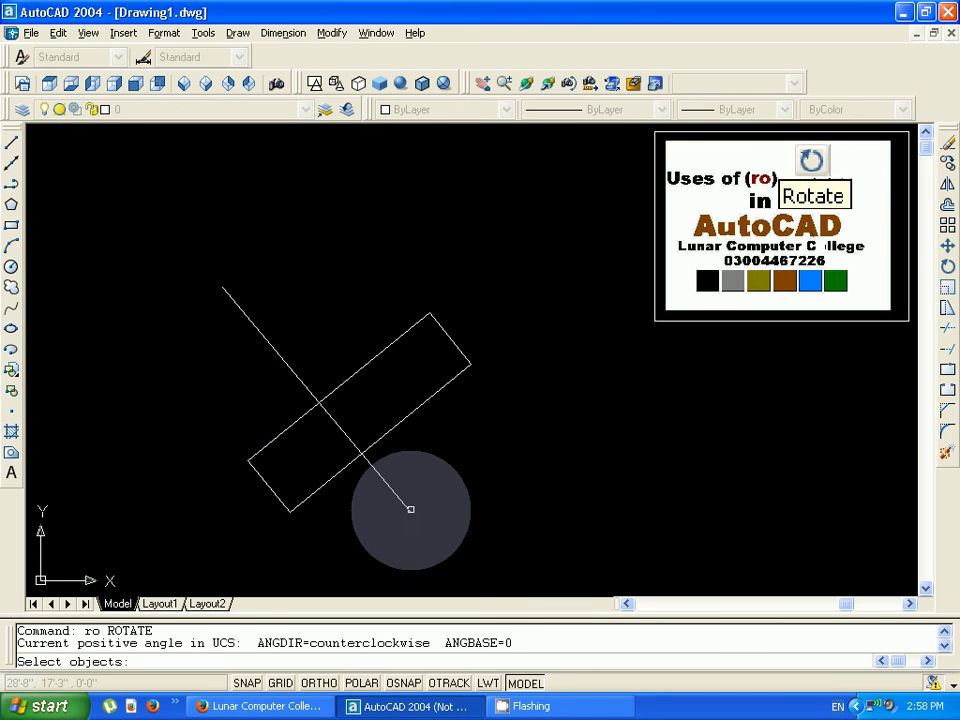
{"action": "left_click", "coordinate": [410, 509]}
{"action": "key", "text": "Return"}
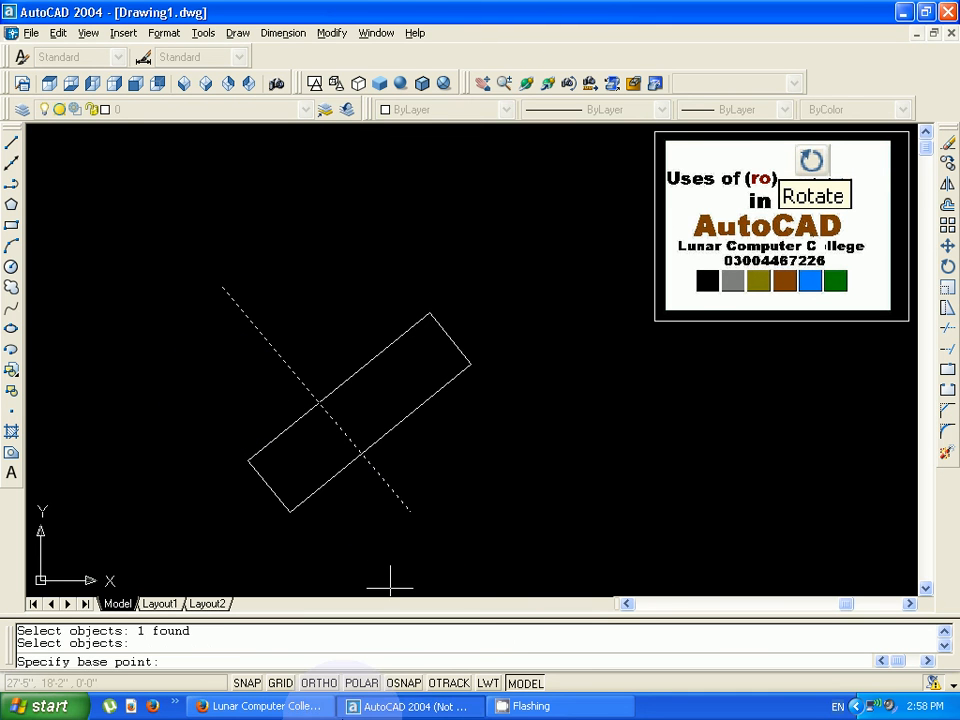
{"action": "left_click", "coordinate": [405, 684]}
{"action": "left_click", "coordinate": [410, 511]}
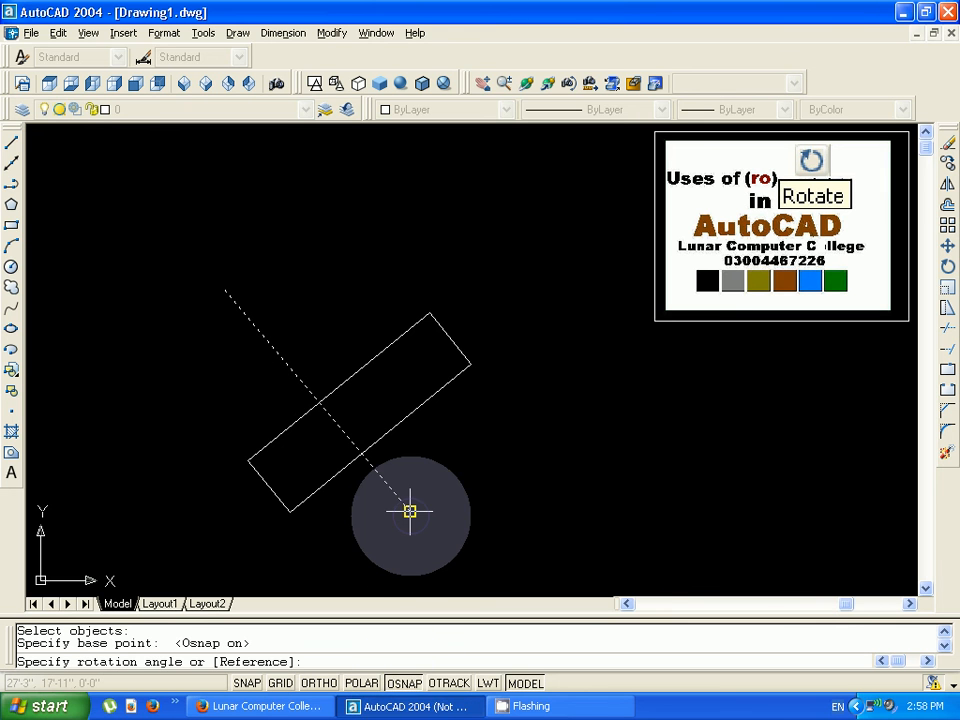
{"action": "left_click", "coordinate": [402, 684]}
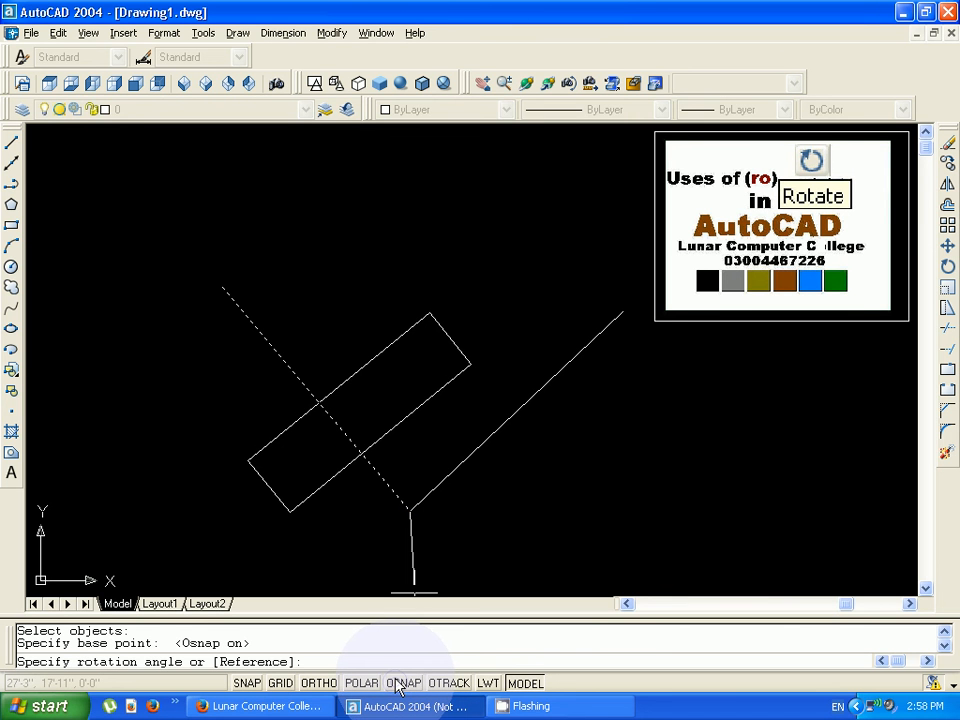
{"action": "left_click", "coordinate": [401, 684]}
{"action": "left_click", "coordinate": [401, 684]}
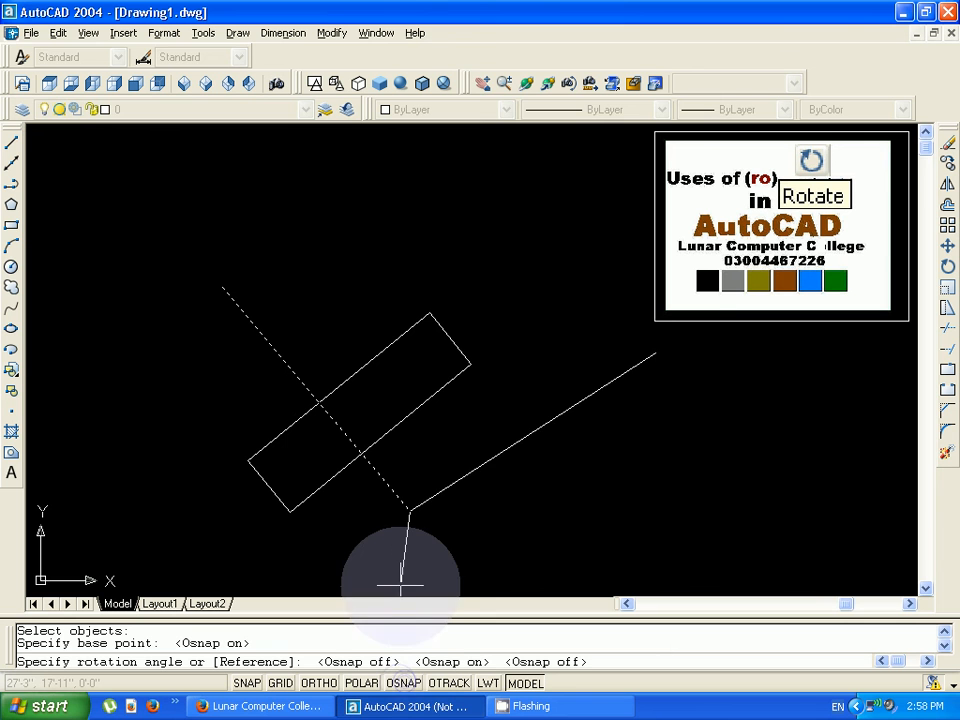
{"action": "left_click", "coordinate": [418, 520]}
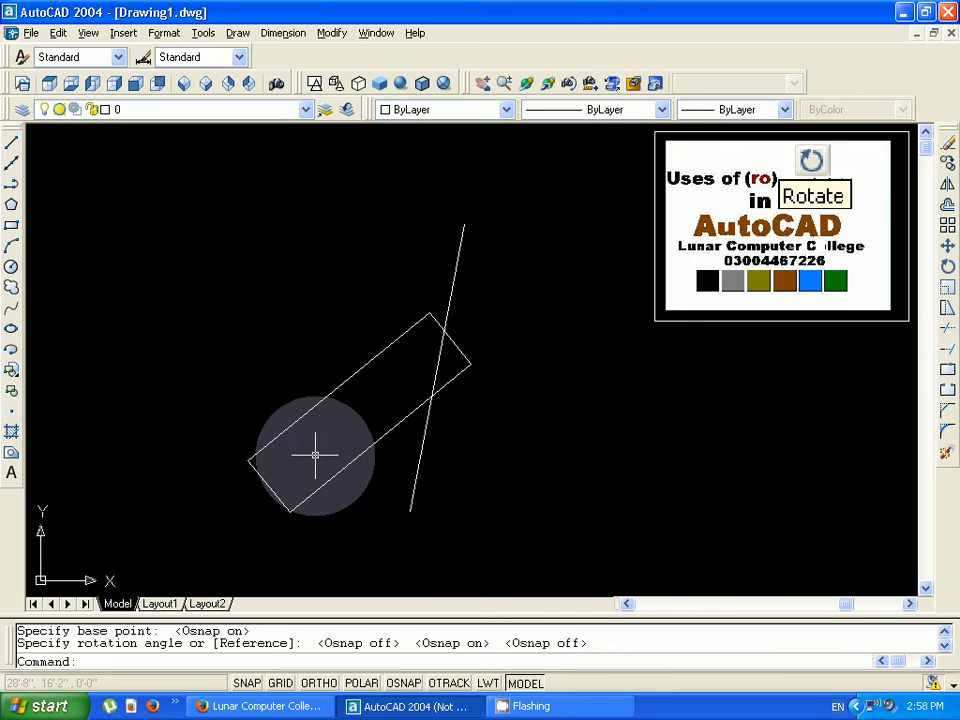
{"action": "key", "text": "Escape"}
{"action": "key", "text": "Escape"}
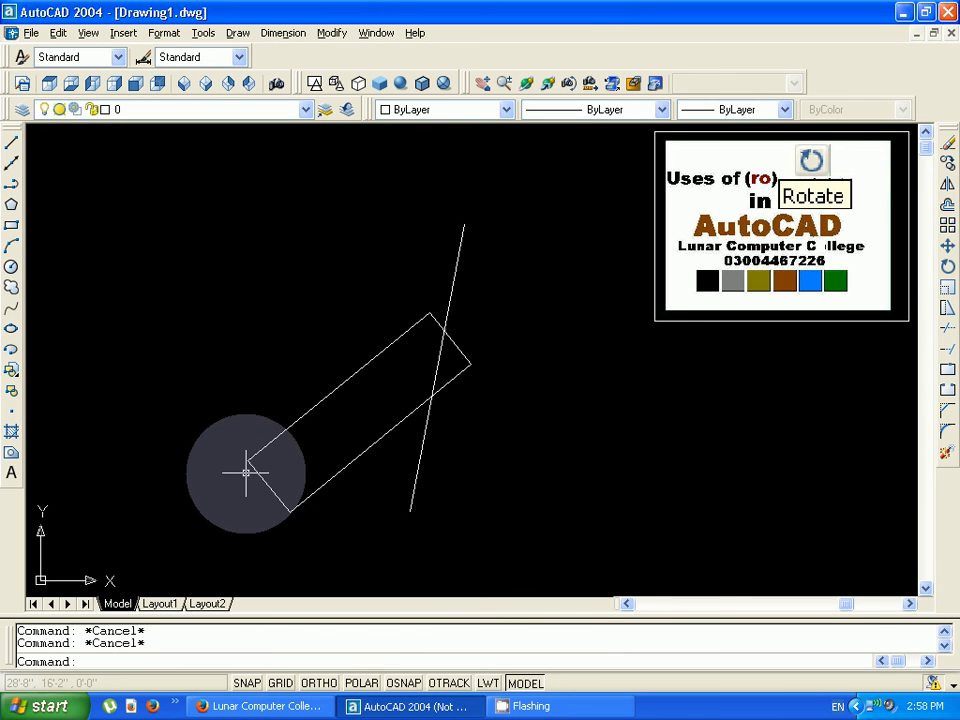
Step: Rotate the rectangle and line together clockwise about the rectangle's rightmost corner, picking a freehand angle that leaves the rectangle nearly horizontal
{"action": "type", "text": "ro"}
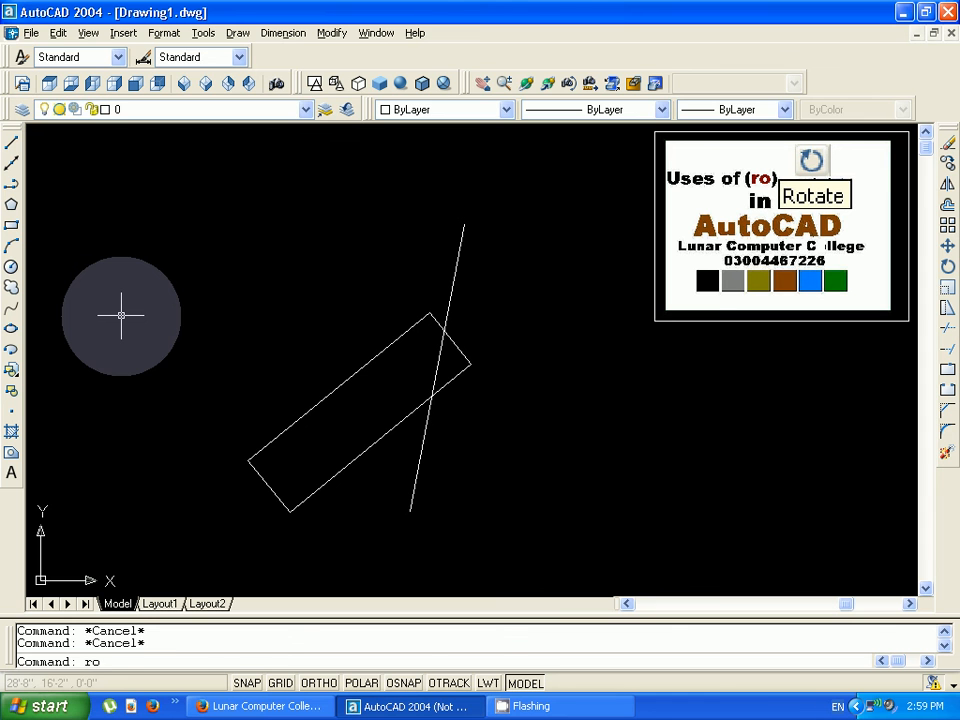
{"action": "key", "text": "Return"}
{"action": "left_click", "coordinate": [118, 183]}
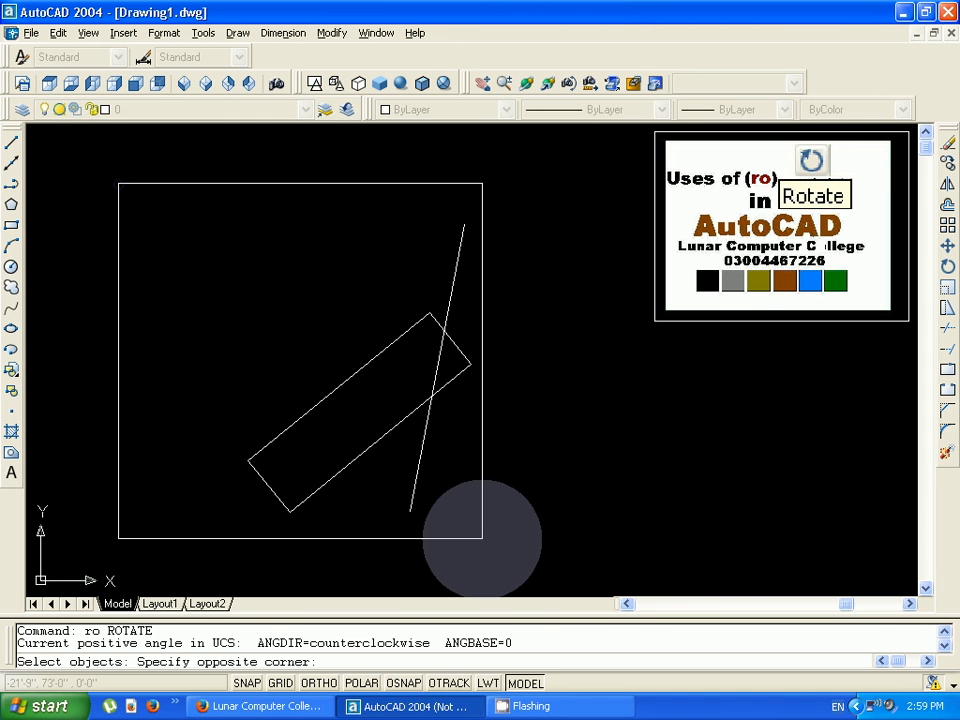
{"action": "left_click", "coordinate": [482, 538]}
{"action": "key", "text": "Return"}
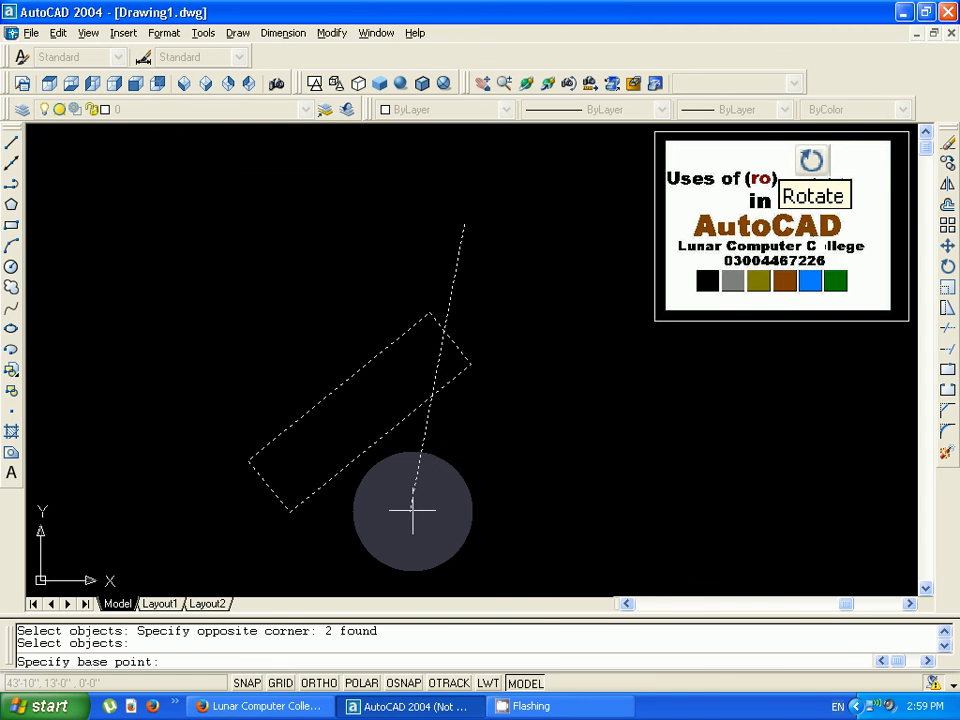
{"action": "left_click", "coordinate": [468, 363]}
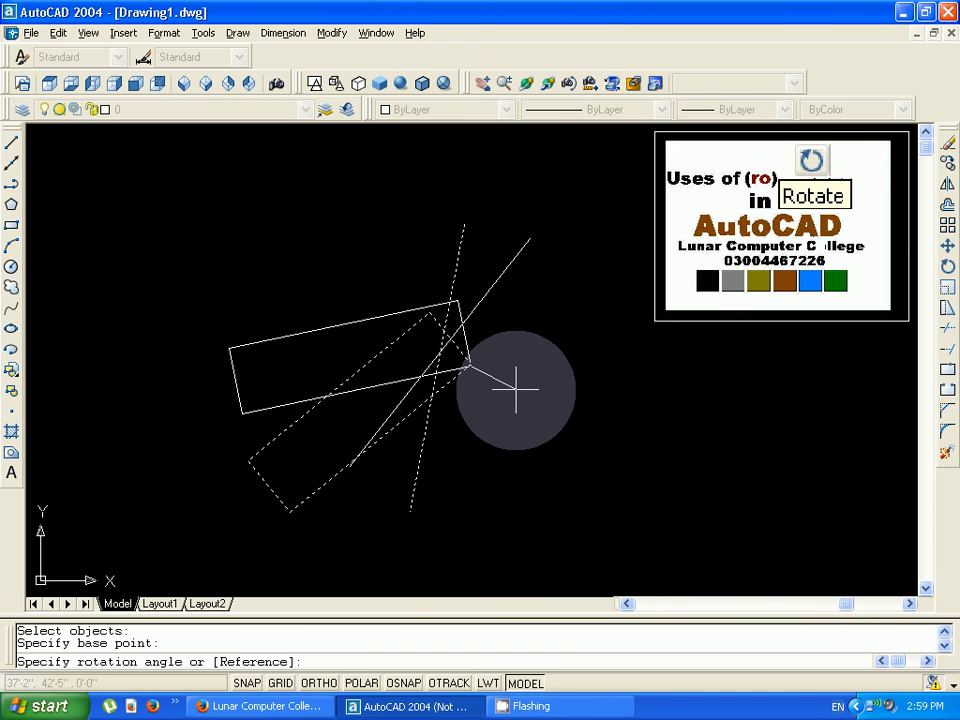
{"action": "left_click", "coordinate": [511, 389]}
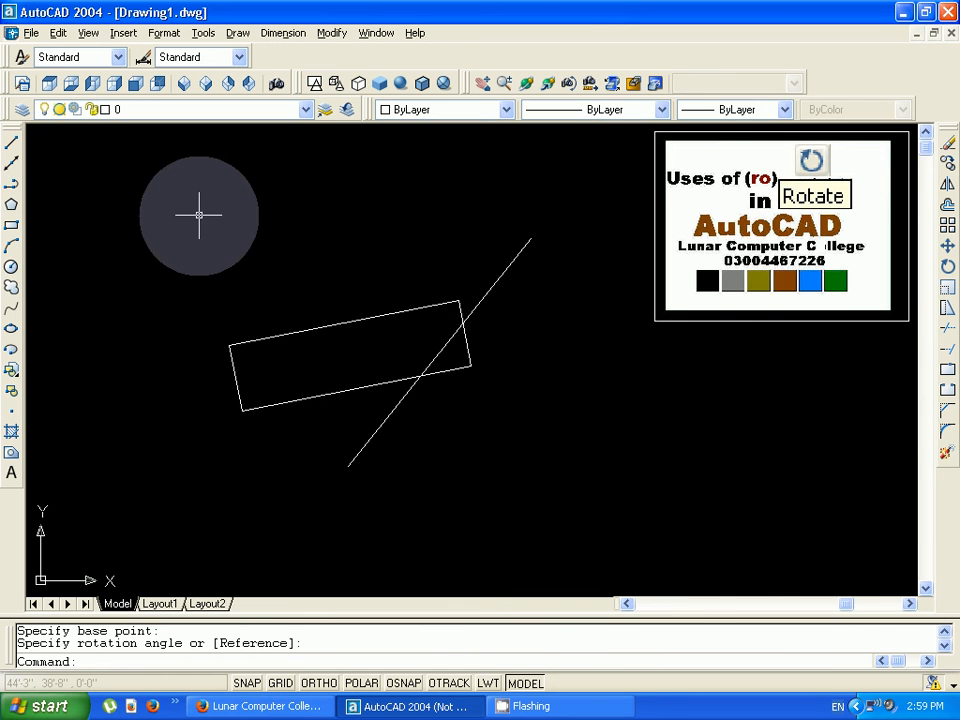
Step: Rotate the rectangle and line together by 90 degrees about a point near the middle of the rectangle's lower edge
{"action": "type", "text": "ro"}
{"action": "key", "text": "Return"}
{"action": "left_click", "coordinate": [131, 153]}
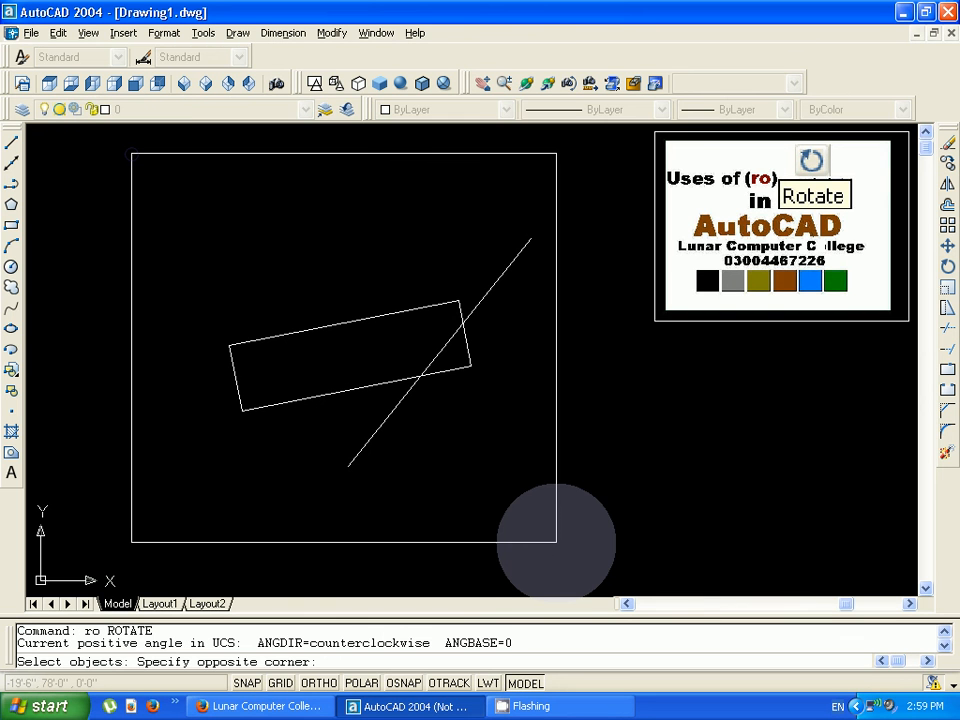
{"action": "left_click", "coordinate": [556, 542]}
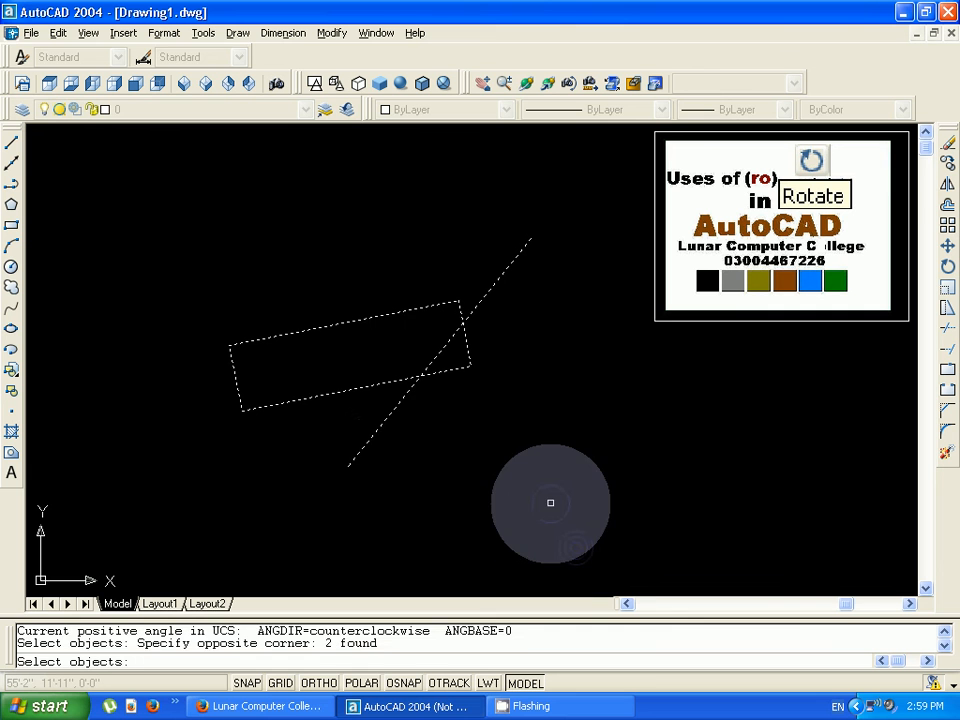
{"action": "key", "text": "Return"}
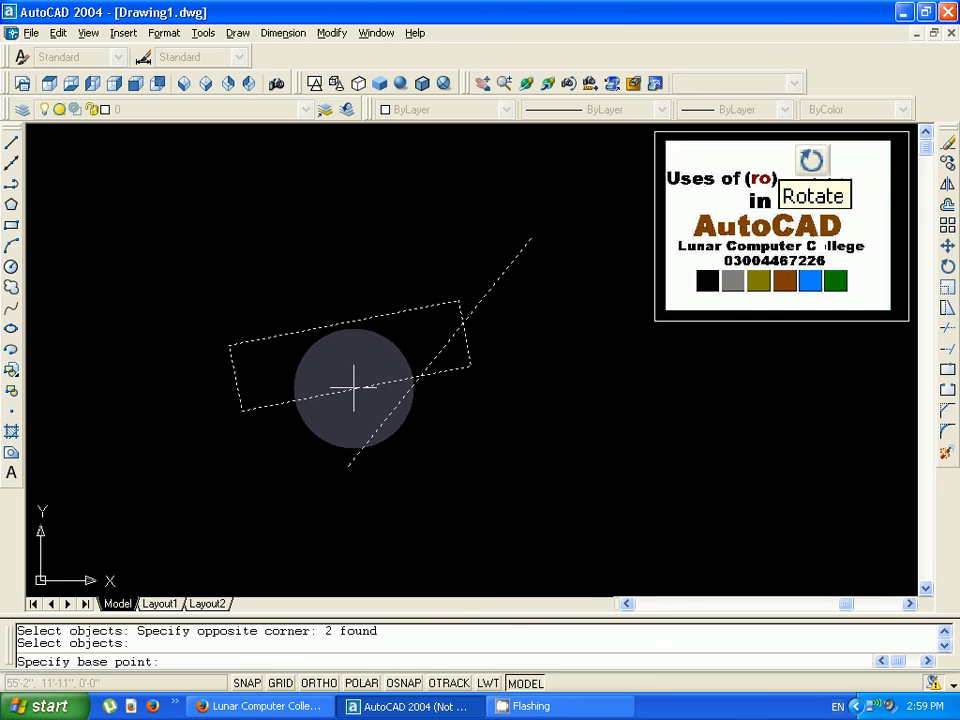
{"action": "left_click", "coordinate": [354, 387]}
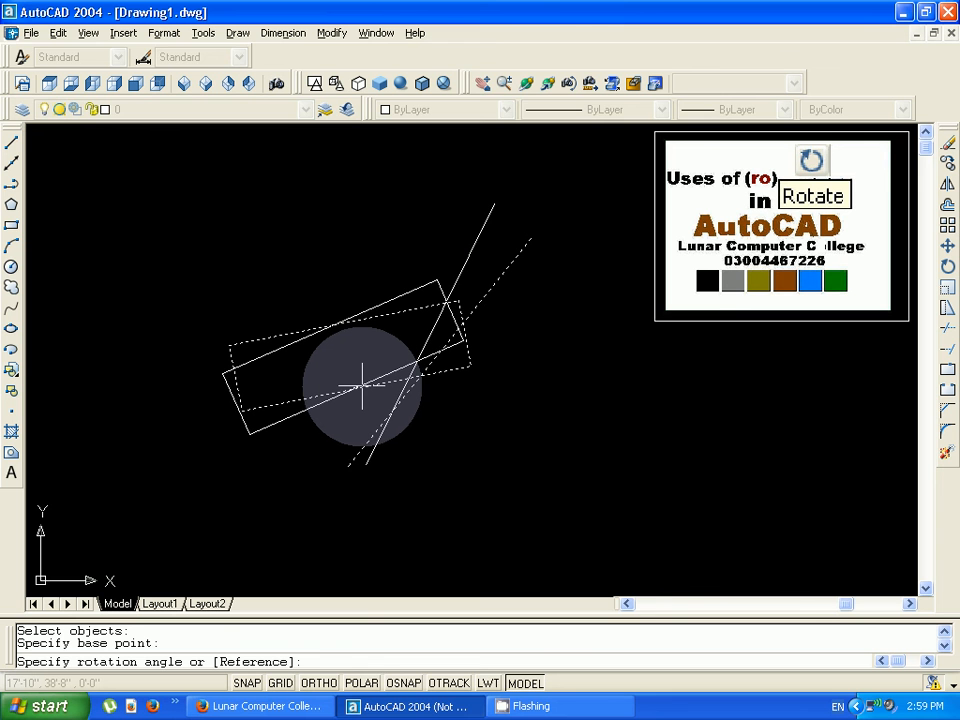
{"action": "type", "text": "90"}
{"action": "key", "text": "Return"}
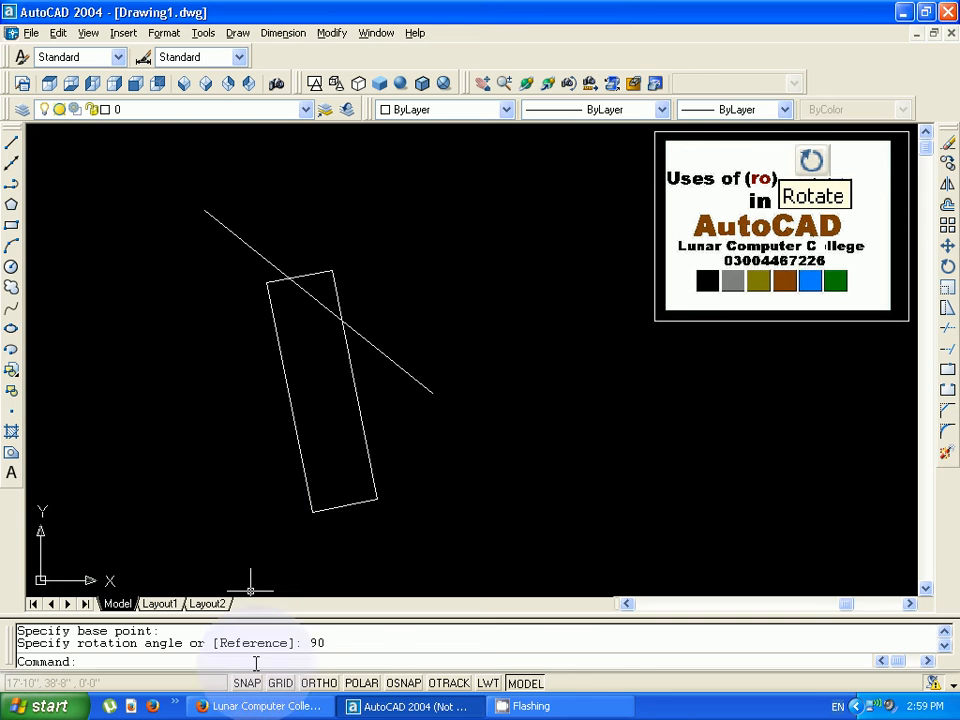
Step: Switch to the browser window showing the Lunar Computer College YouTube channel
{"action": "left_click", "coordinate": [262, 706]}
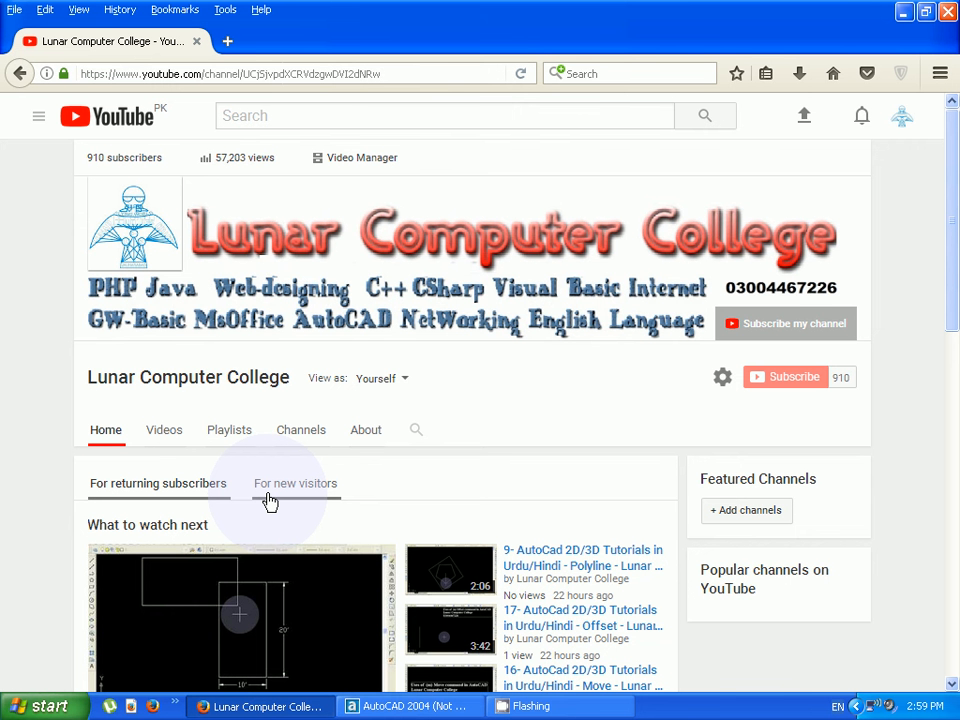